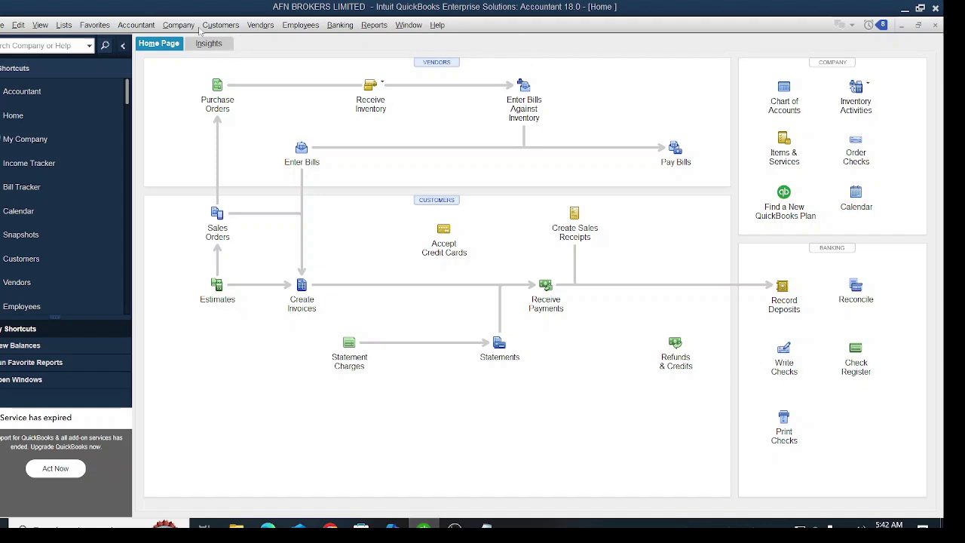
Open the Item List and create a new item with the type Inventory Part
left_click(67, 28)
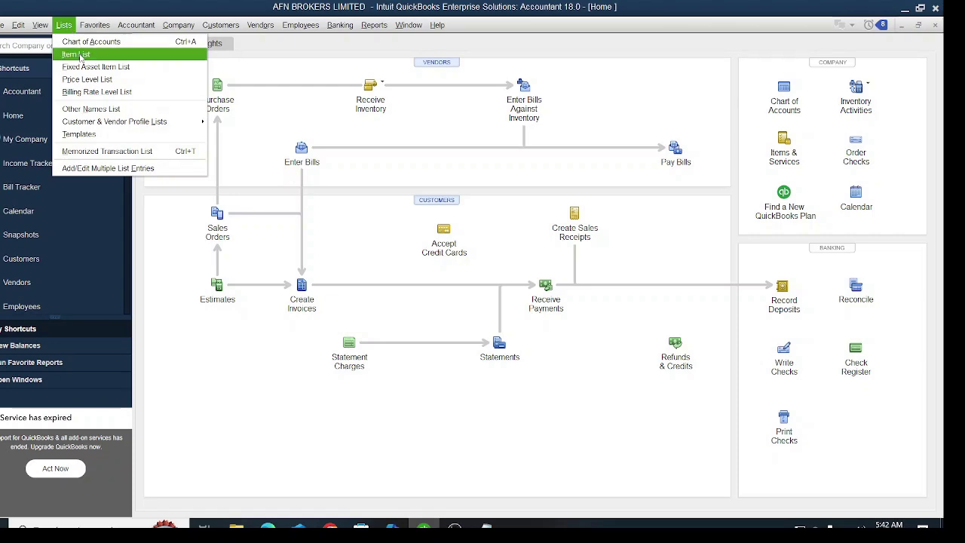
left_click(79, 55)
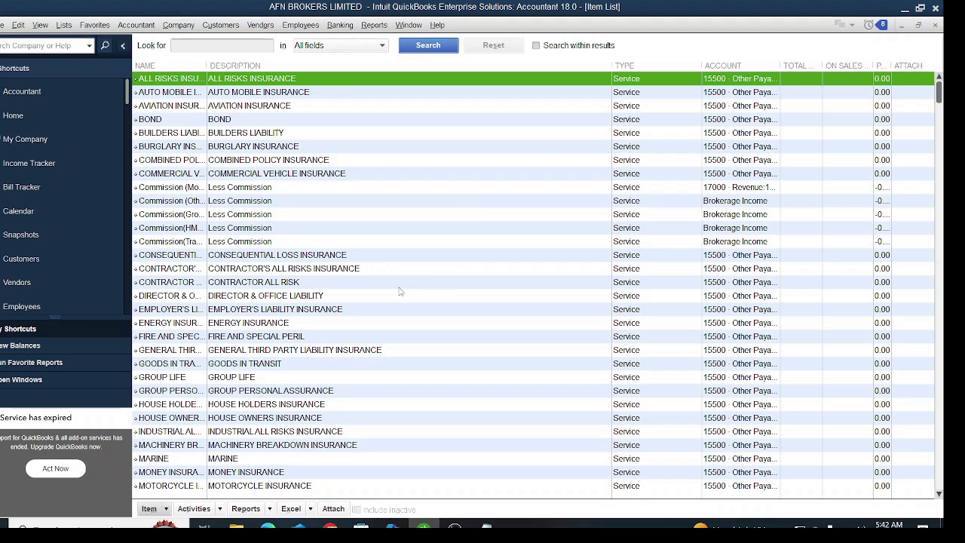
right_click(389, 152)
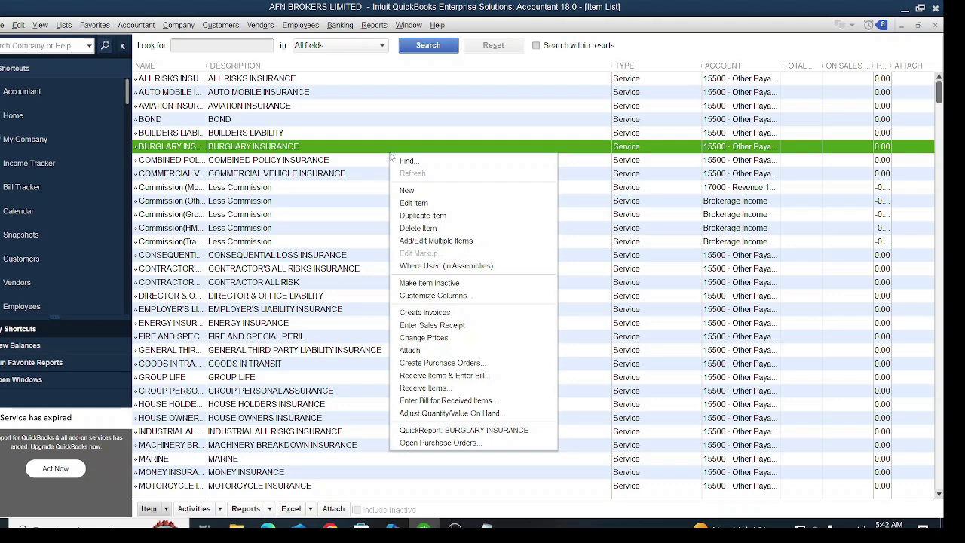
left_click(428, 193)
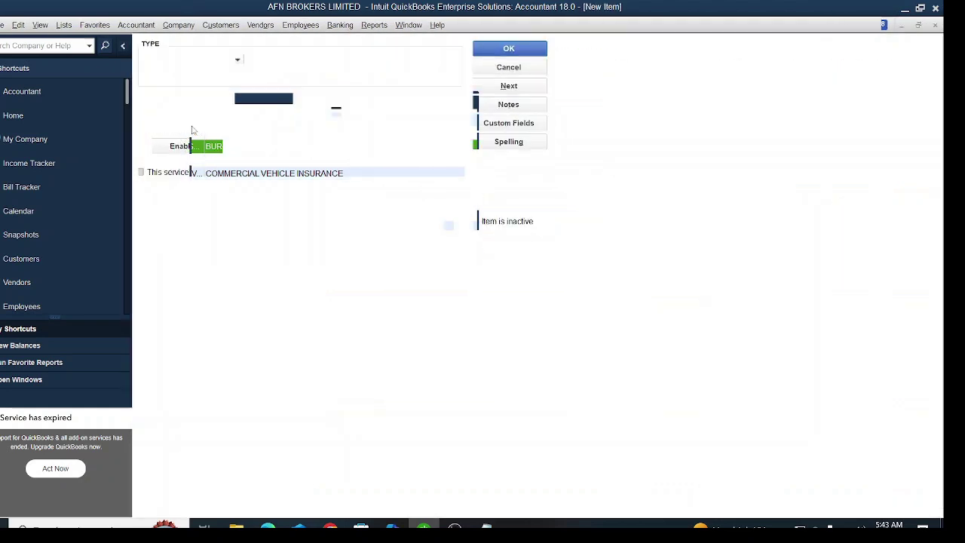
left_click(173, 88)
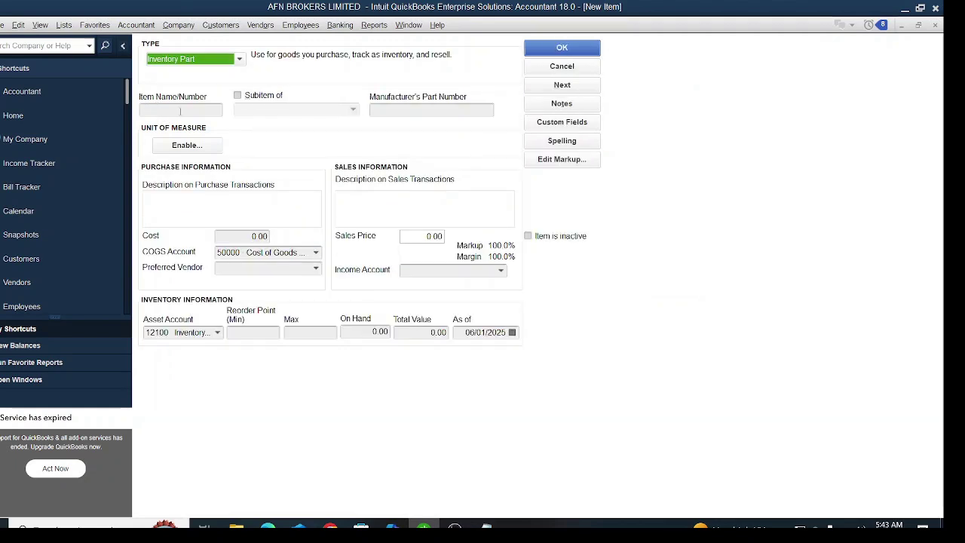
Name the new item CLEANING SOCK and reuse that name as its purchase and sales descriptions
left_click(180, 110)
type("C")
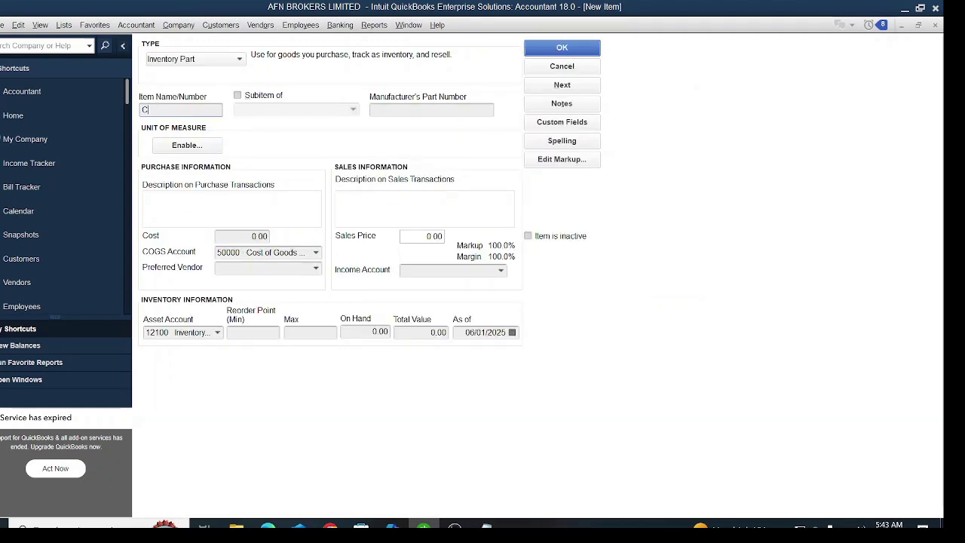
type("LEANING SOCK")
left_click_drag(211, 108, 118, 118)
key("ctrl+c")
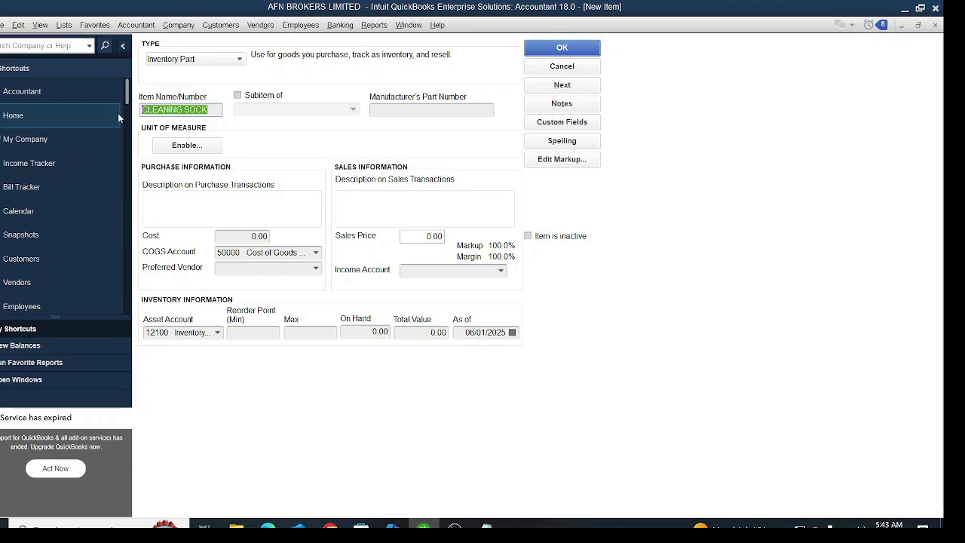
left_click(171, 219)
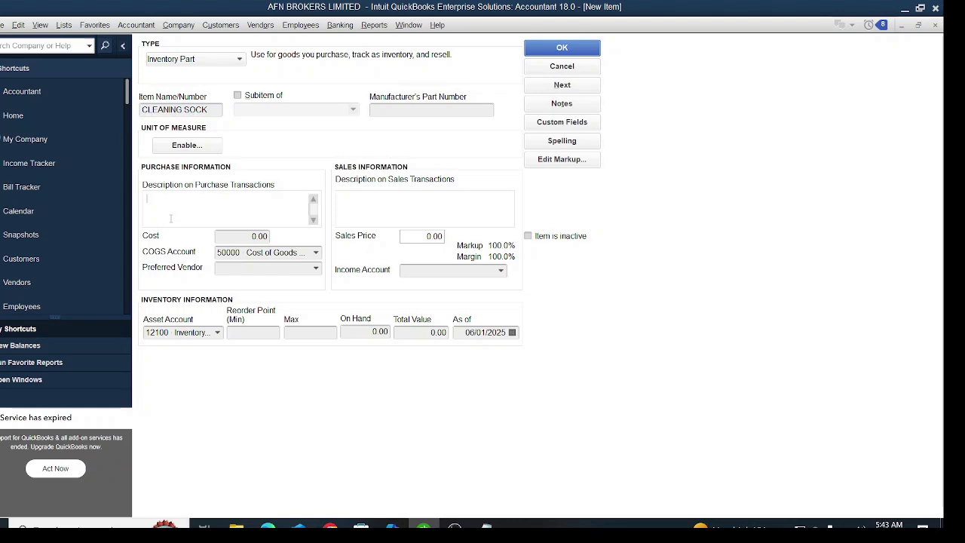
key("ctrl+v")
key("Tab")
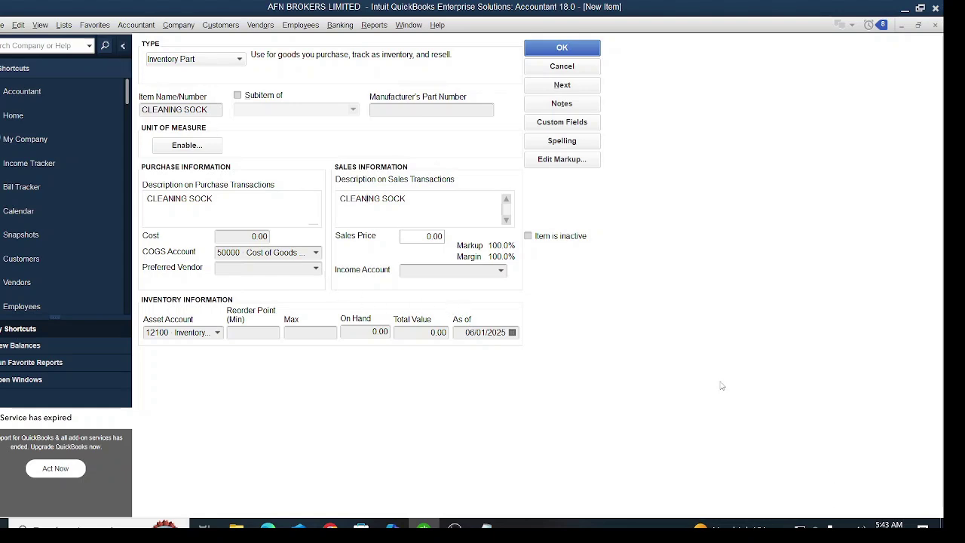
Assign income account 17011 Item Sales Income, COGS account 50000 and asset account 12100 Inventory Asset, and save the item to start another
left_click(501, 273)
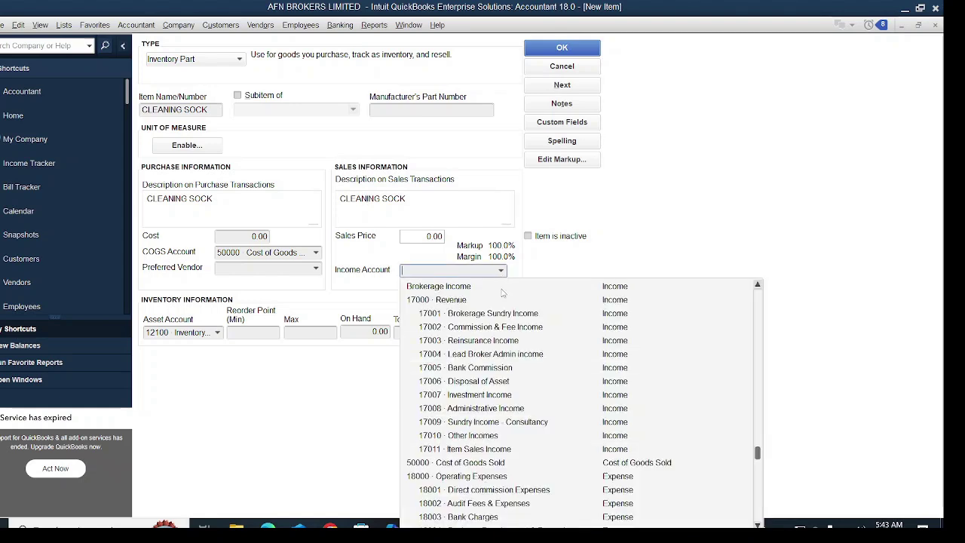
left_click(478, 451)
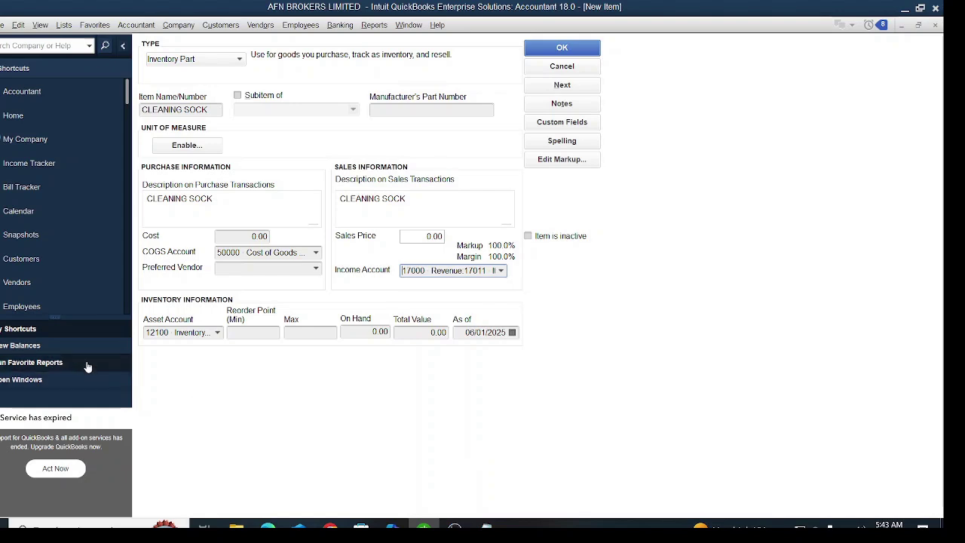
left_click(317, 253)
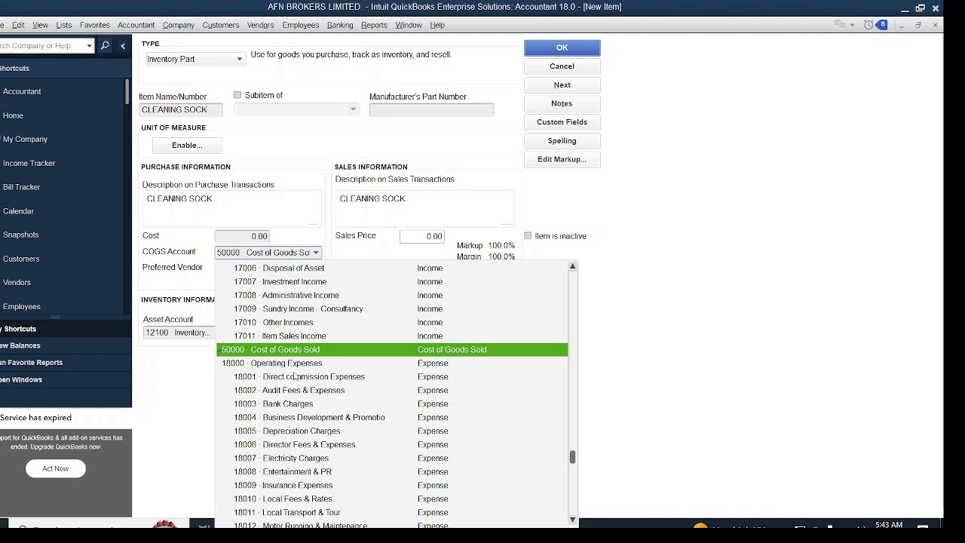
left_click(296, 352)
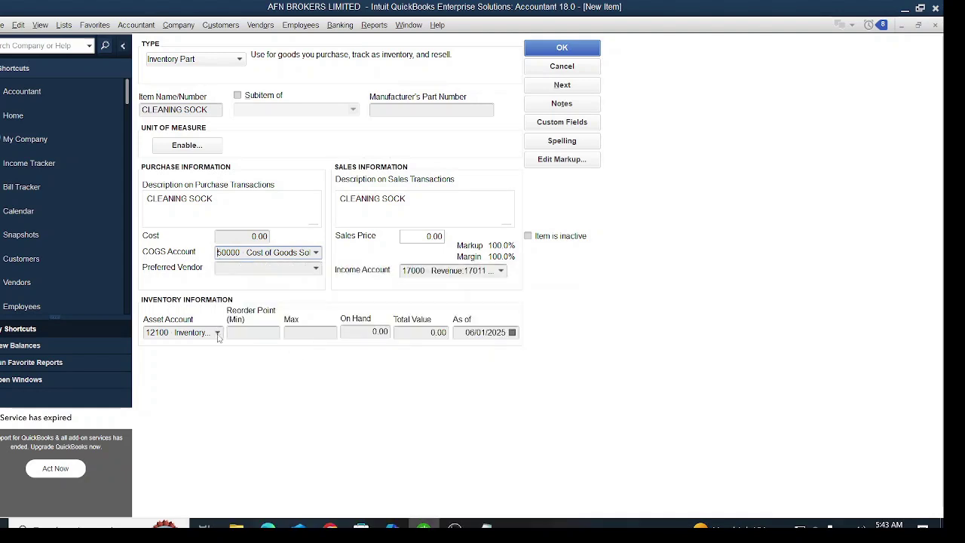
left_click(219, 334)
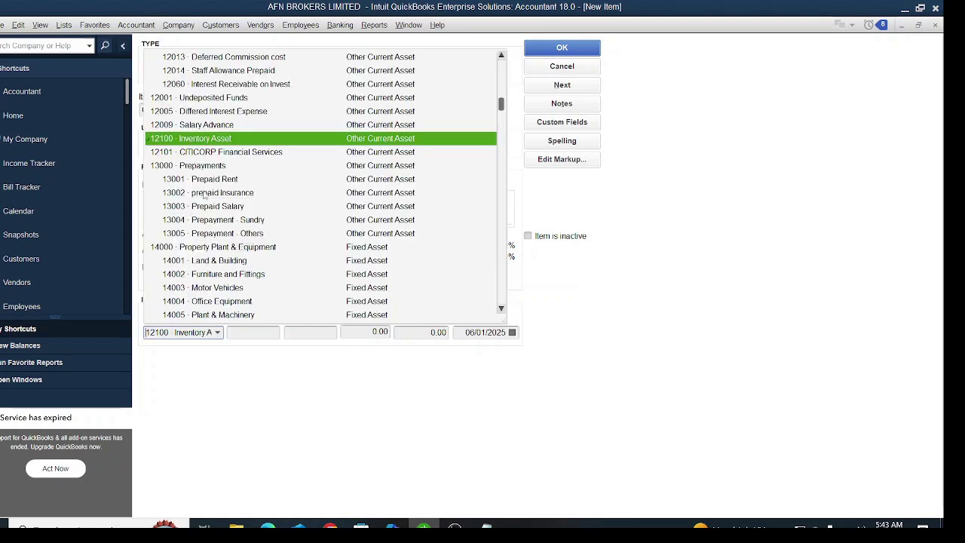
left_click(202, 141)
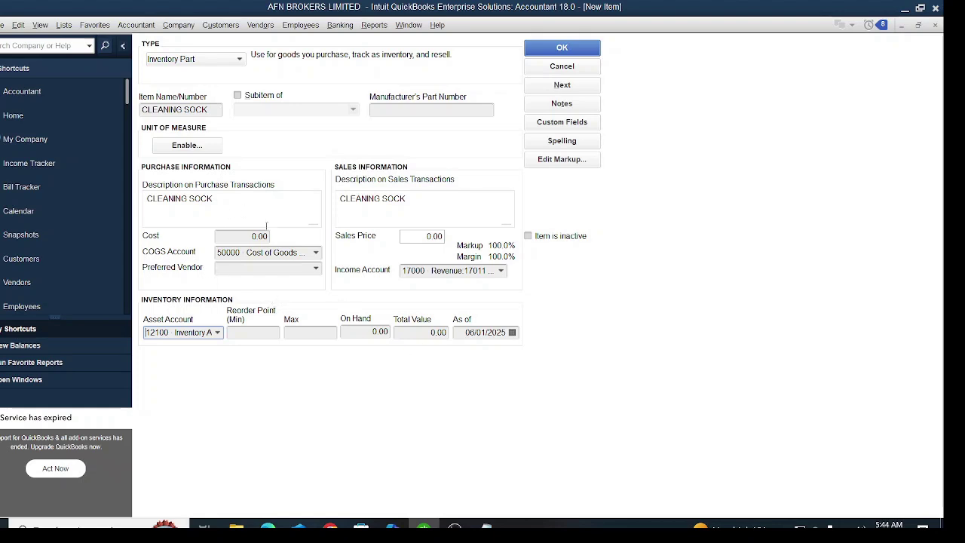
left_click(230, 239)
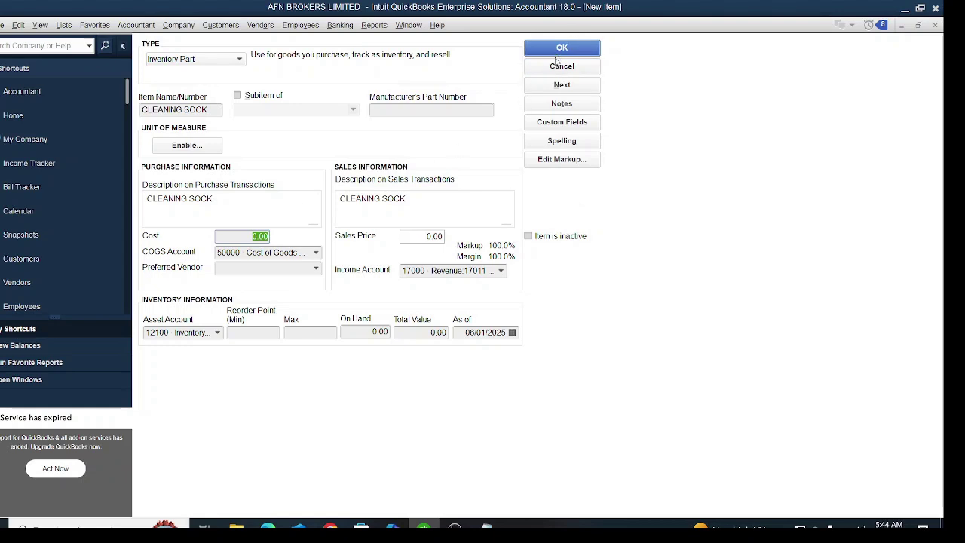
left_click(547, 91)
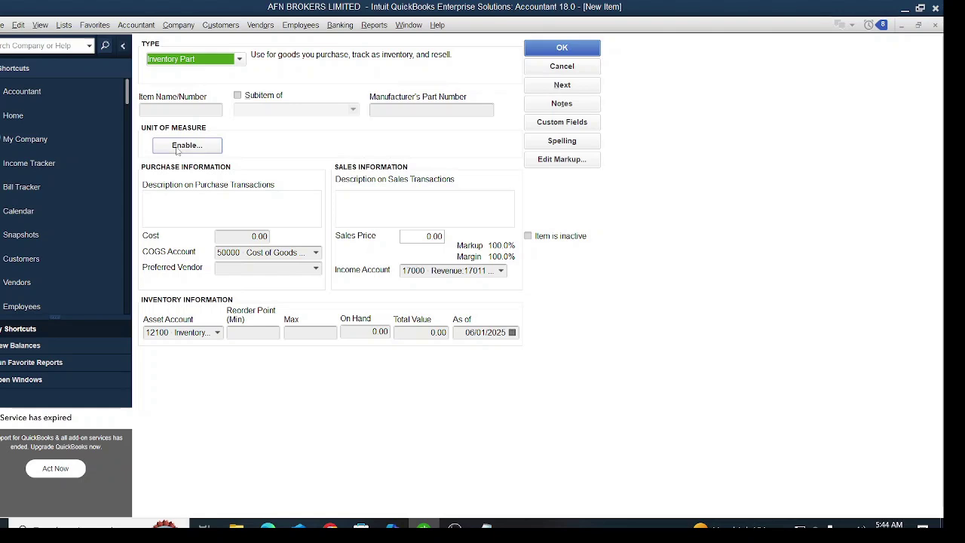
Name the second inventory part VACUM SOAP and enter VACUM SOAP as its purchase and sales descriptions
left_click(193, 112)
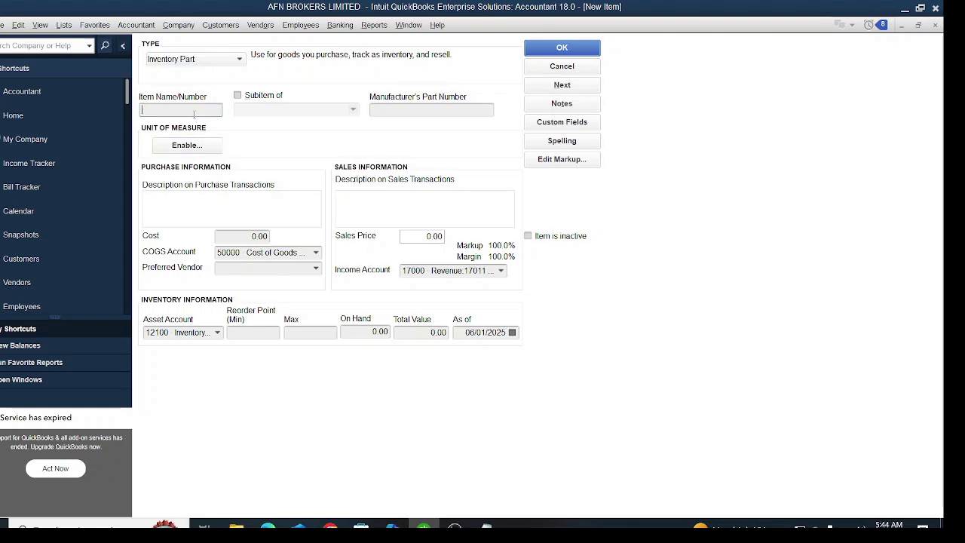
type("VACUM SOAP")
left_click_drag(201, 111, 93, 117)
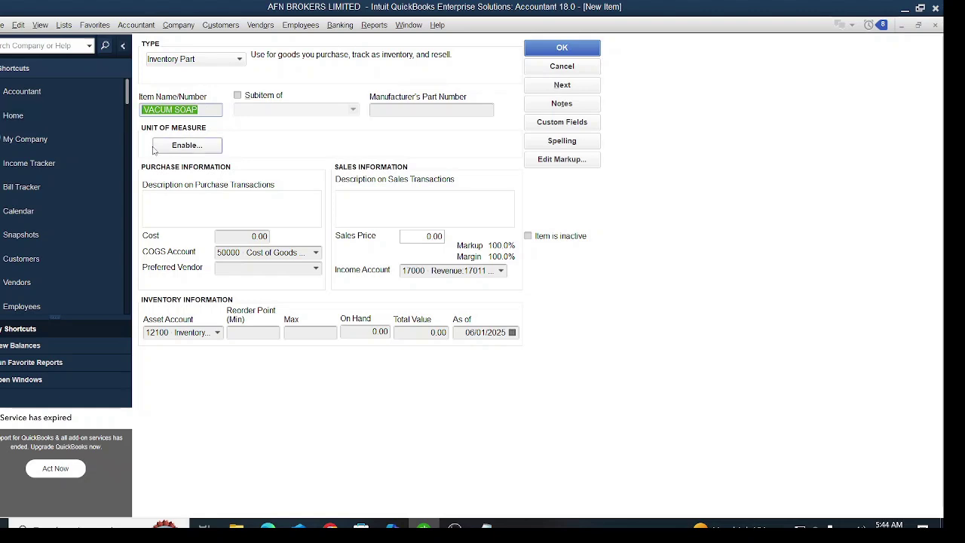
left_click(215, 206)
type("VACUM")
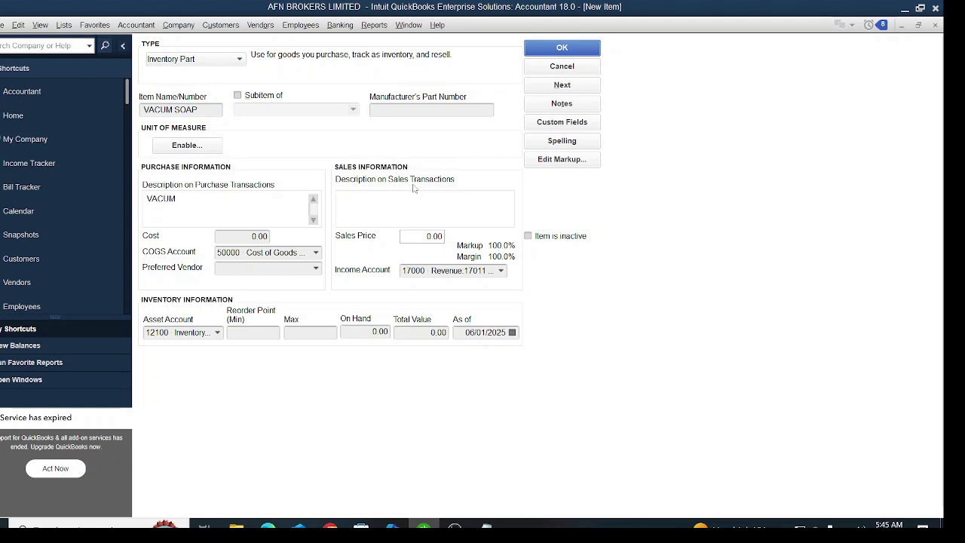
type(" SOAP")
left_click(417, 198)
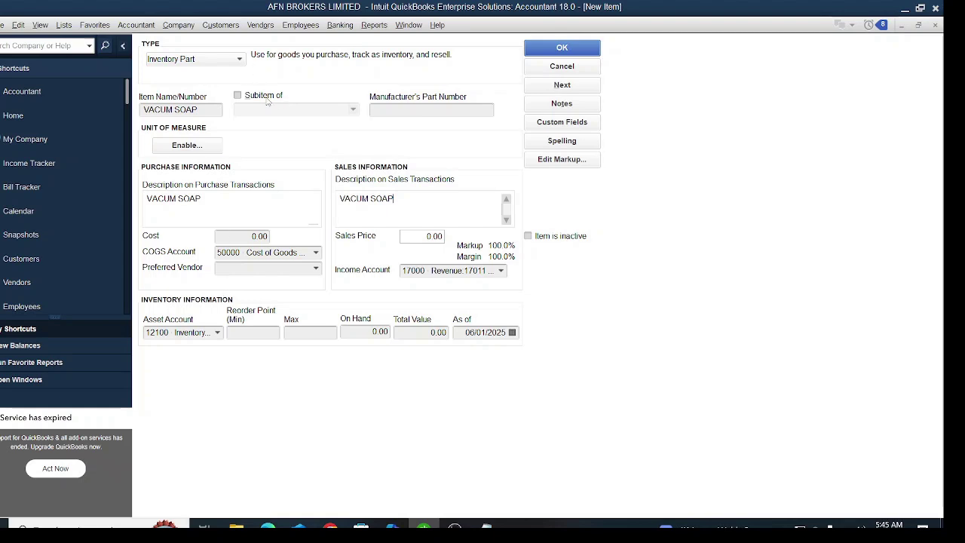
Make VACUM SOAP a subitem of CLEANING SOCK
left_click(235, 96)
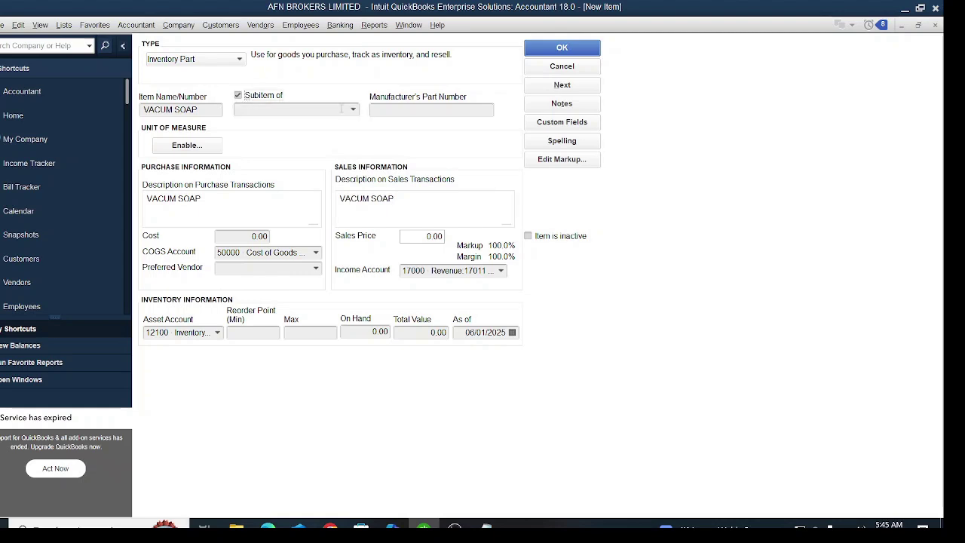
right_click(354, 111)
left_click(353, 111)
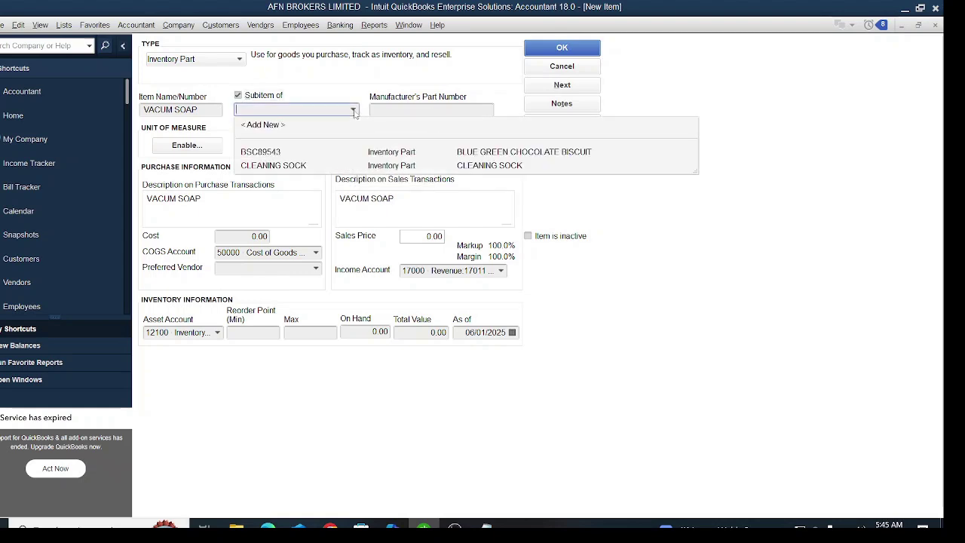
left_click(260, 165)
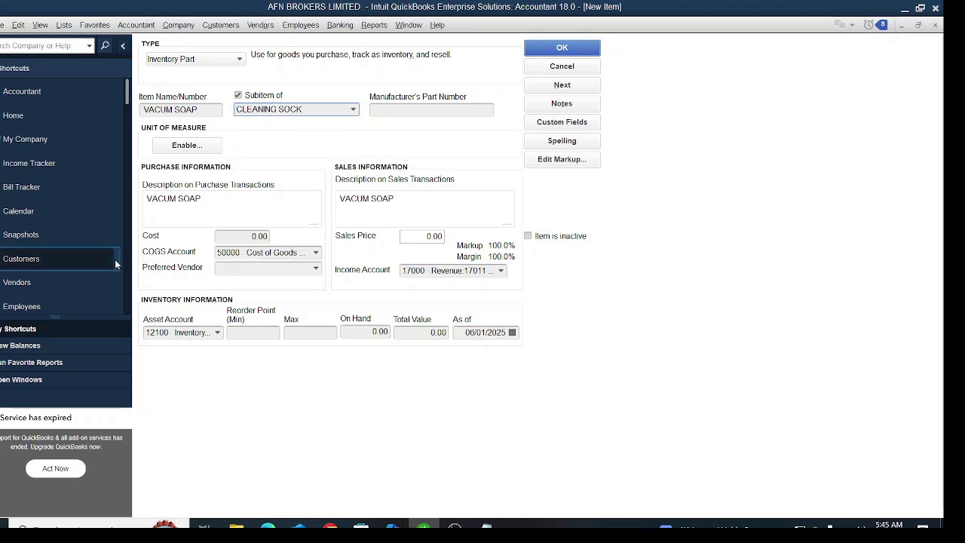
Set the cost of VACUM SOAP to 5,000.00 and its sales price to 40,000.00
left_click(242, 235)
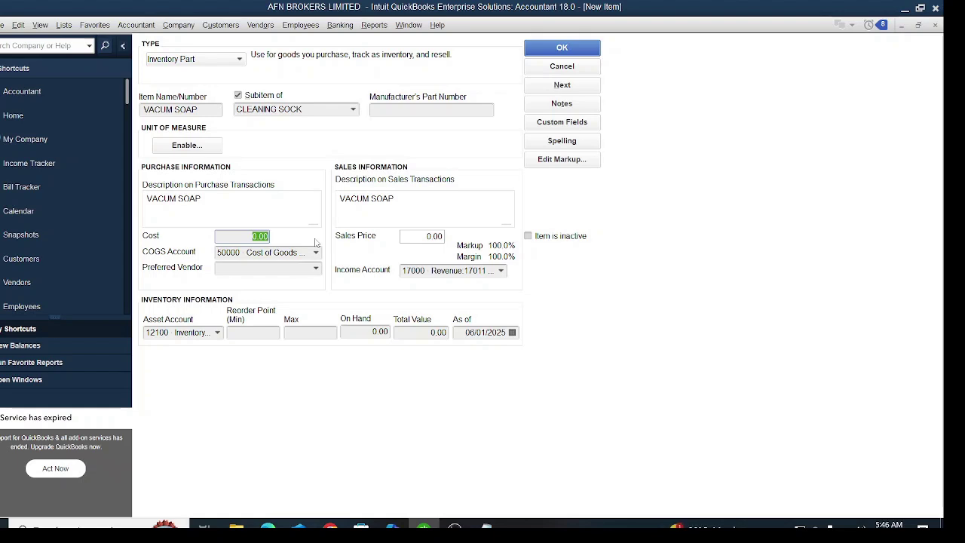
type("5000")
left_click(426, 236)
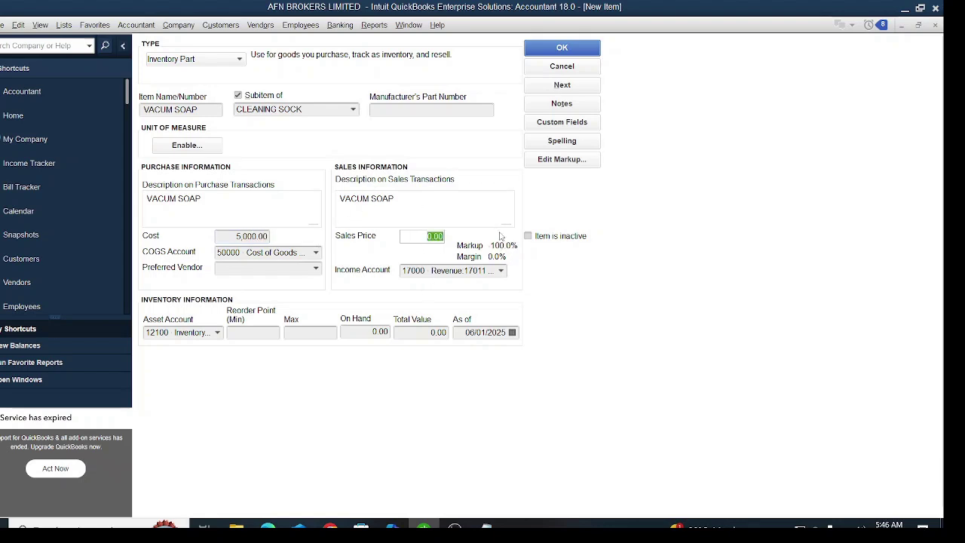
type("4")
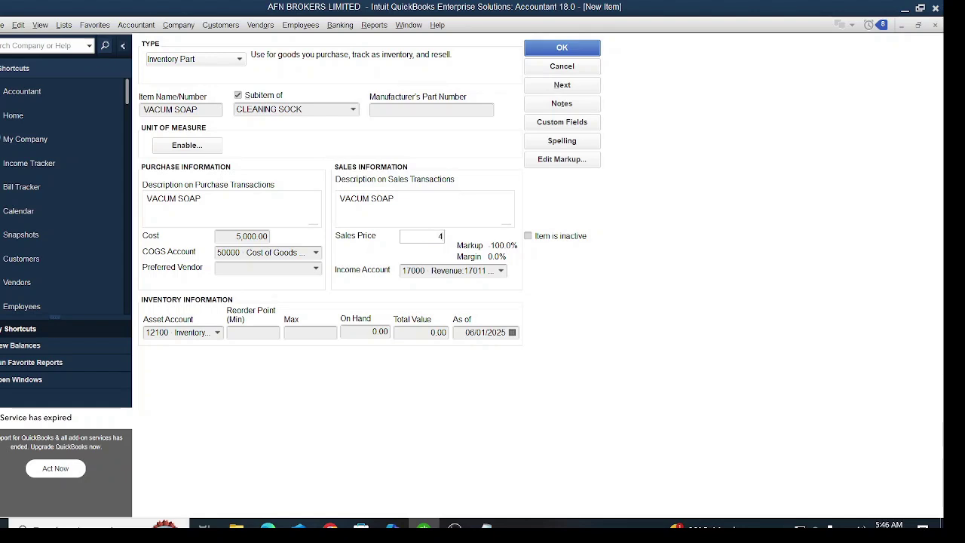
type("0000")
left_click(413, 270)
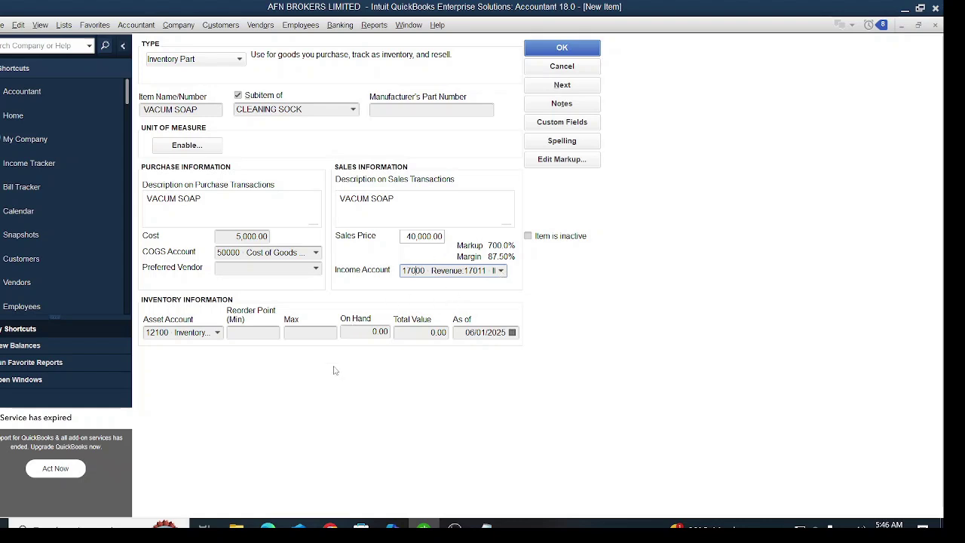
left_click(363, 334)
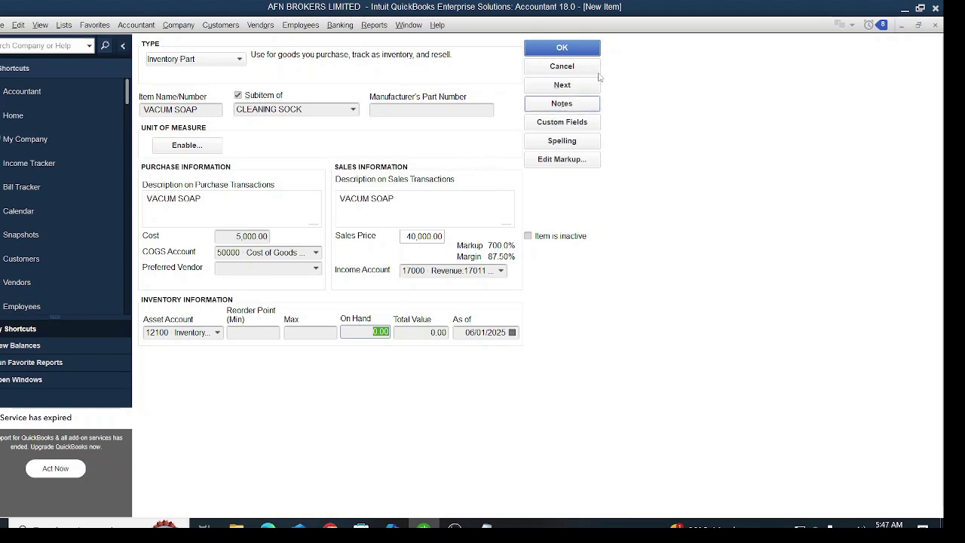
Save the VACUM SOAP item and close the spelling check without replacing the flagged word
left_click(564, 85)
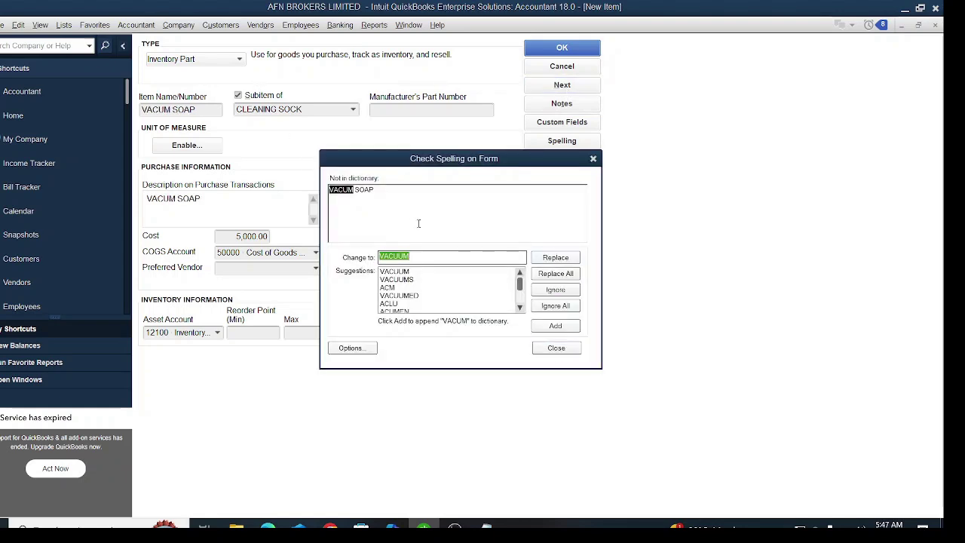
left_click(399, 272)
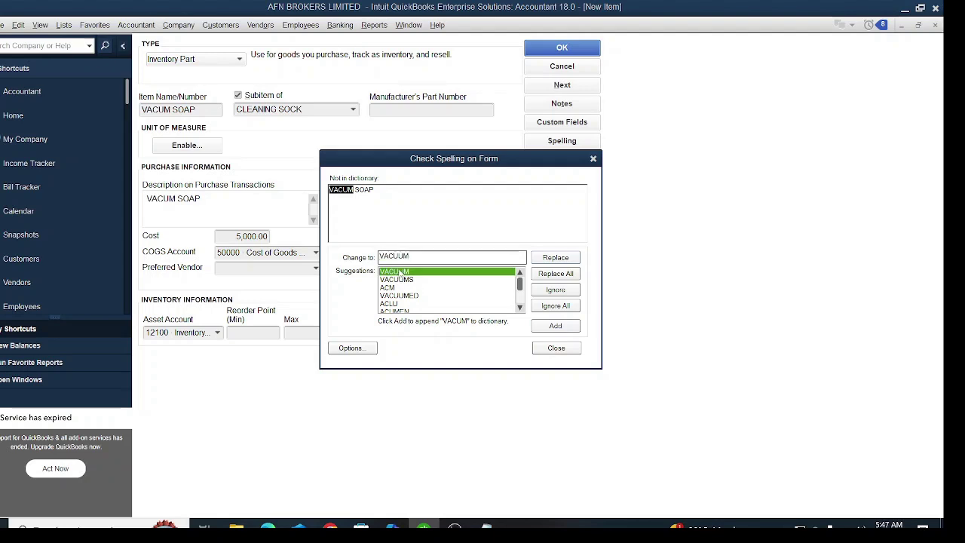
left_click(557, 348)
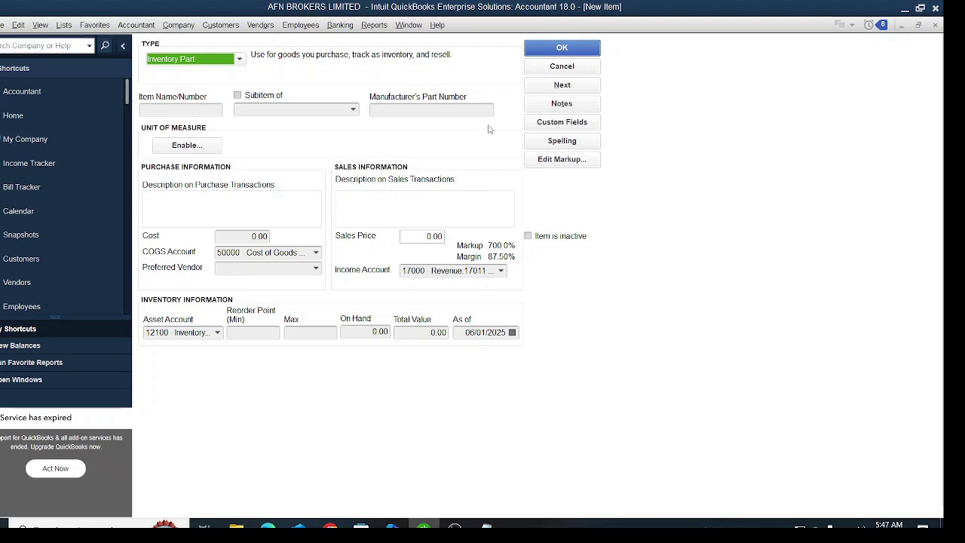
Close the blank new-item form and widen the Name column of the Item List to show the full item names
left_click(550, 66)
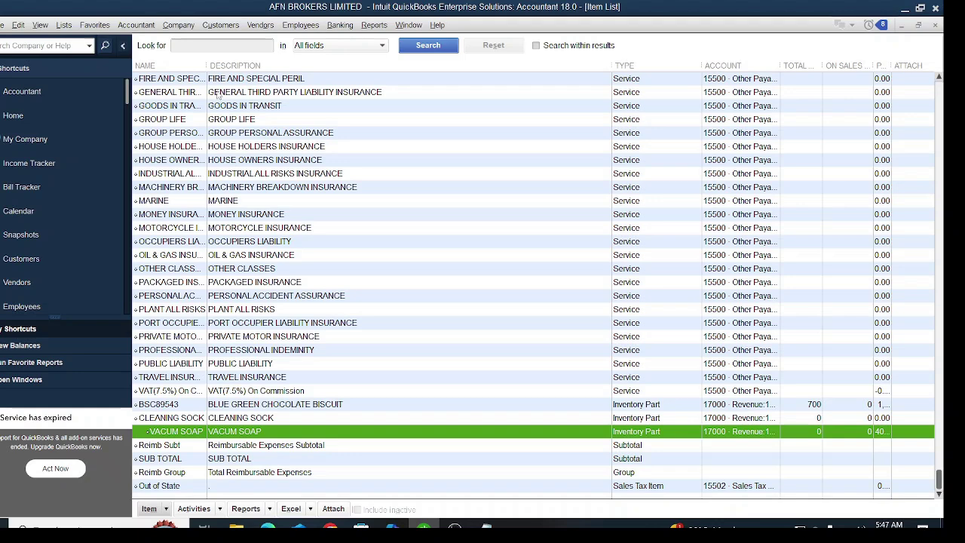
left_click_drag(208, 65, 332, 82)
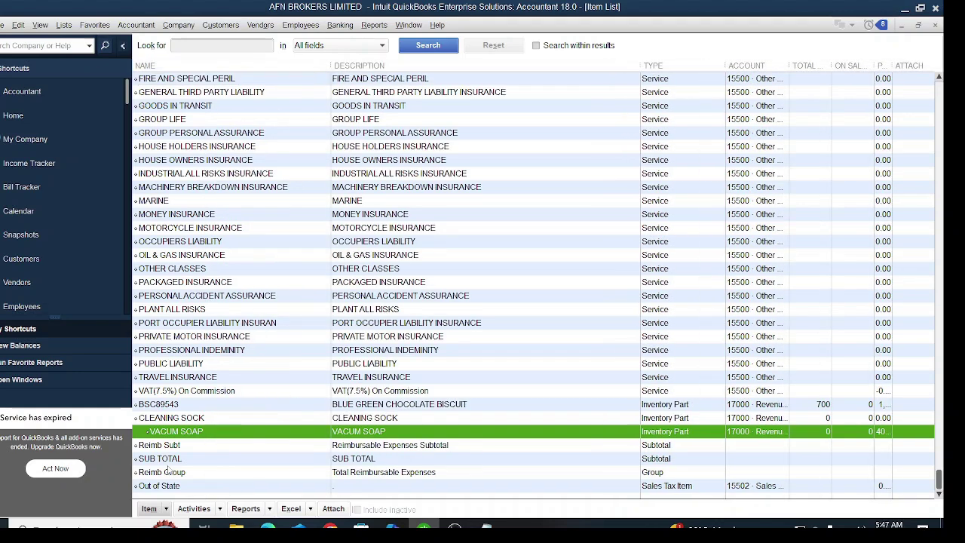